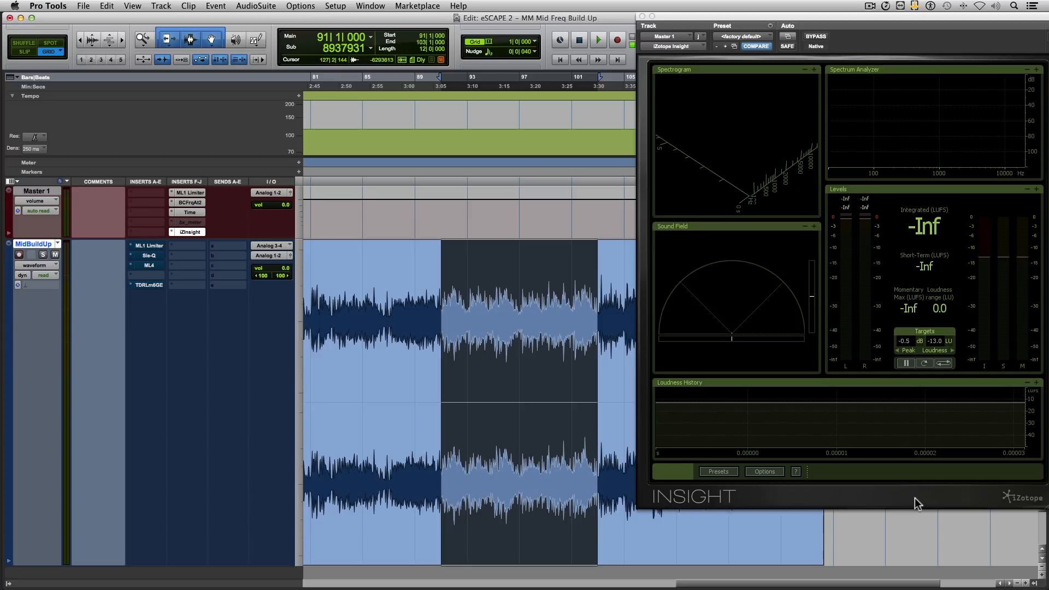
# - Play back the selected section of the MidBuildUp track to examine its levels and loudness in Insight
pyautogui.press('space')
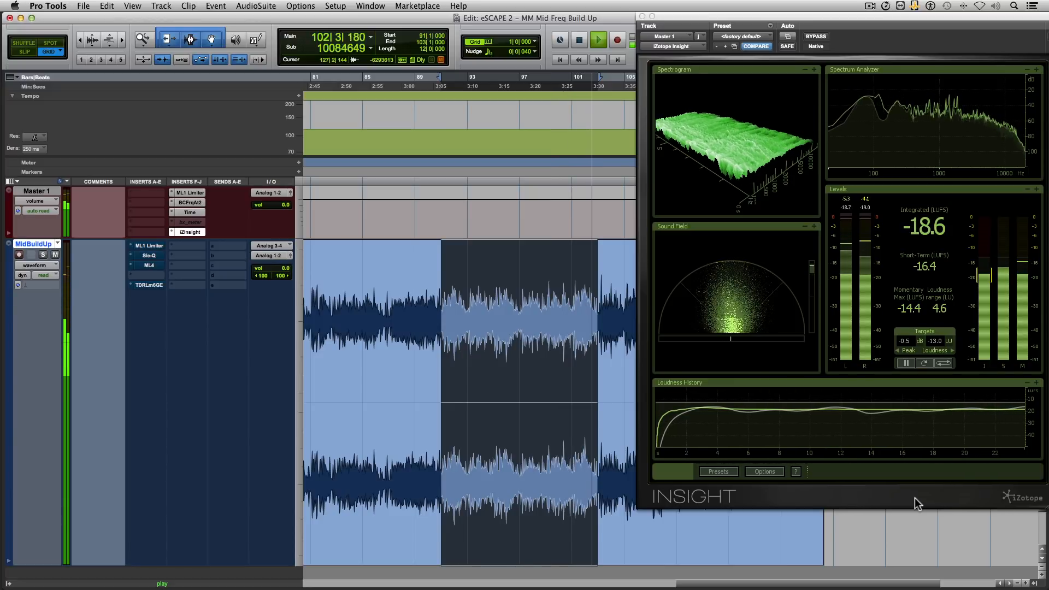
pyautogui.press('space')
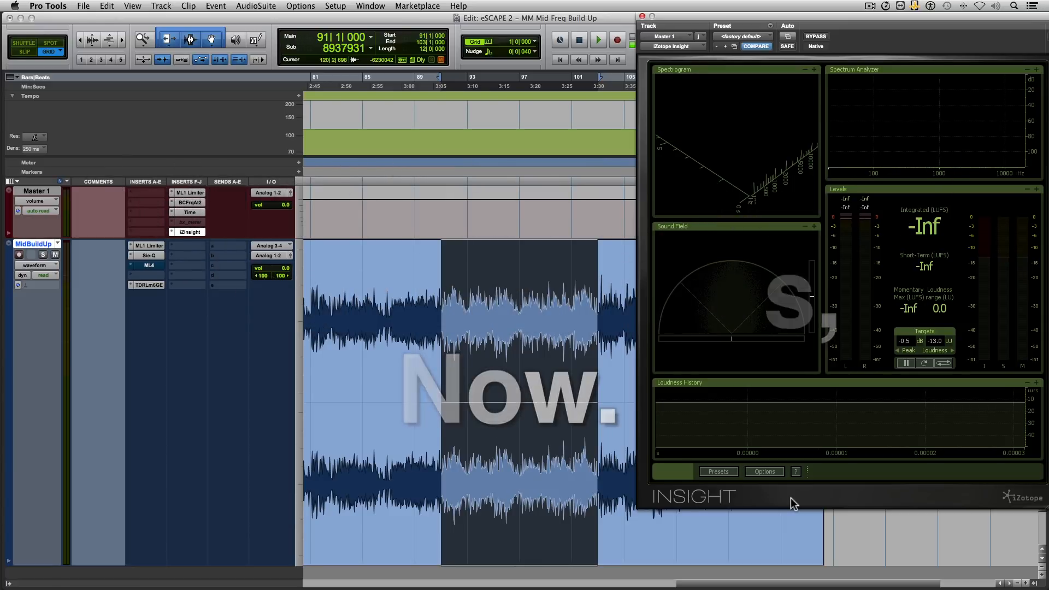
pyautogui.press('space')
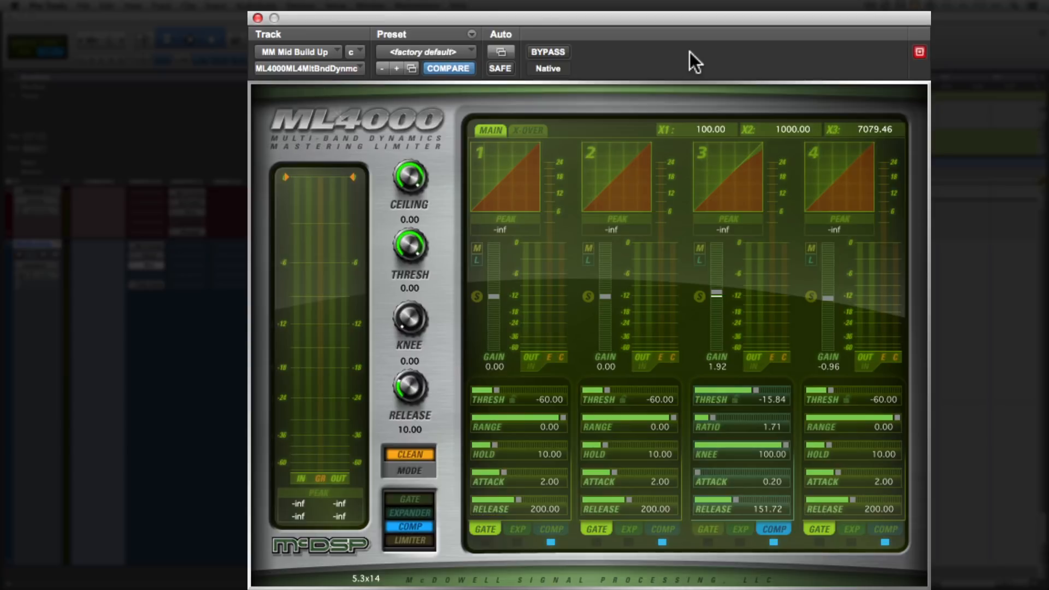
# - Compare the ML4000 band 3 compression with the bypassed signal during playback
pyautogui.click(562, 52)
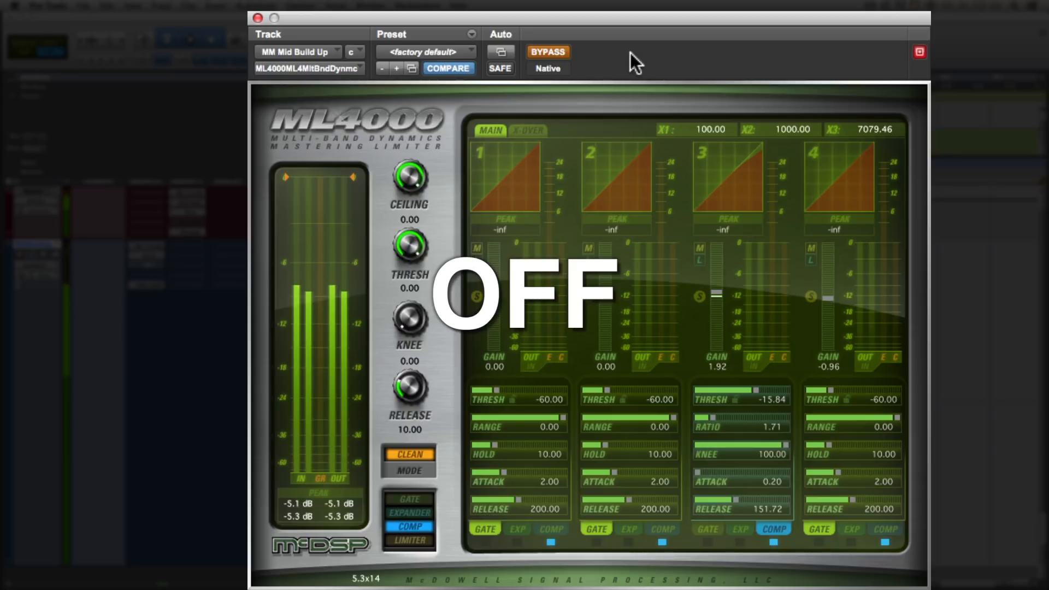
pyautogui.click(551, 52)
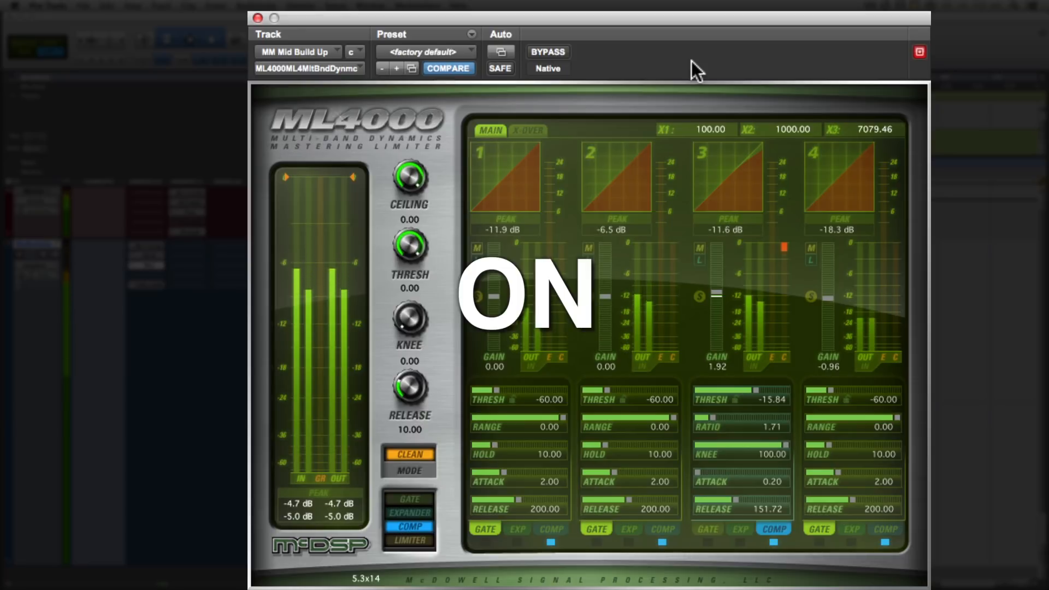
pyautogui.click(555, 51)
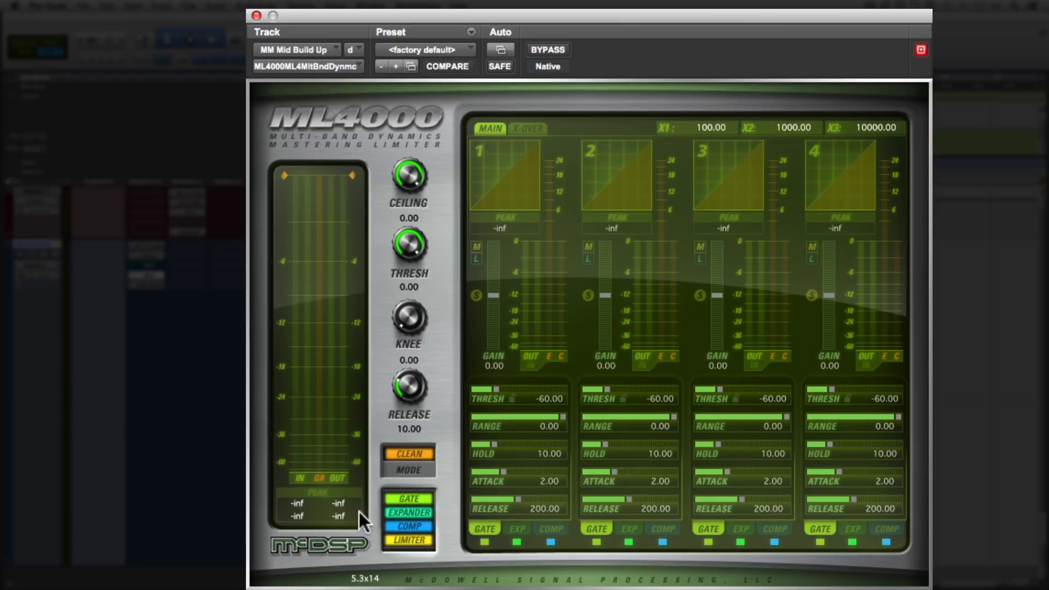
# - Turn off the ML4000's global gate, expander and limiter sections, keeping only the compressor active
pyautogui.click(403, 498)
pyautogui.click(403, 511)
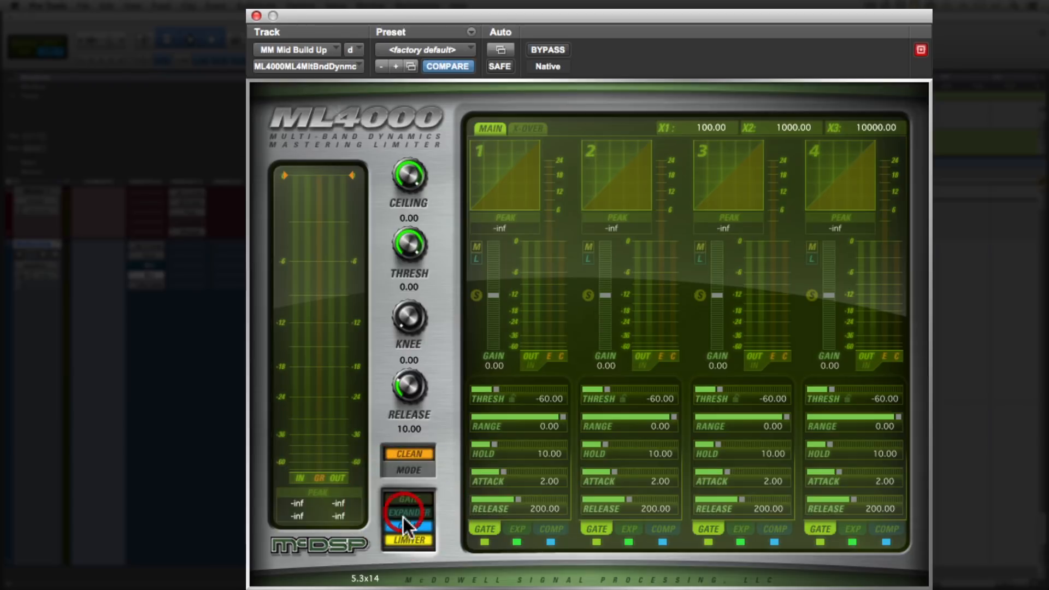
pyautogui.click(408, 540)
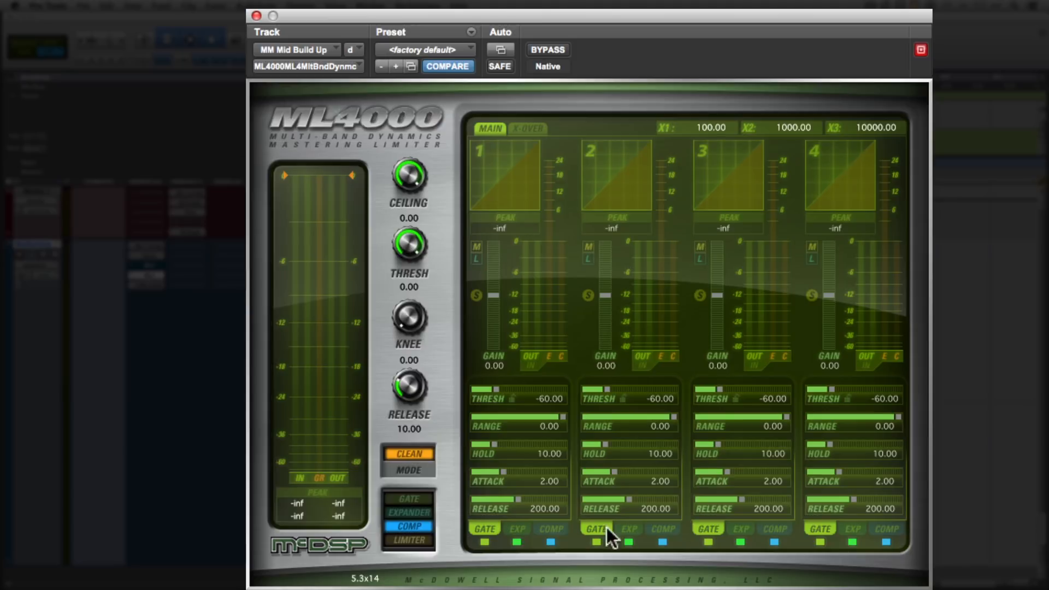
# - Disable the gate, expander and compressor on bands 1, 2 and 4
pyautogui.moveTo(483, 542); pyautogui.dragTo(624, 540)
pyautogui.click(667, 541)
pyautogui.click(820, 540)
pyautogui.click(850, 539)
pyautogui.click(882, 539)
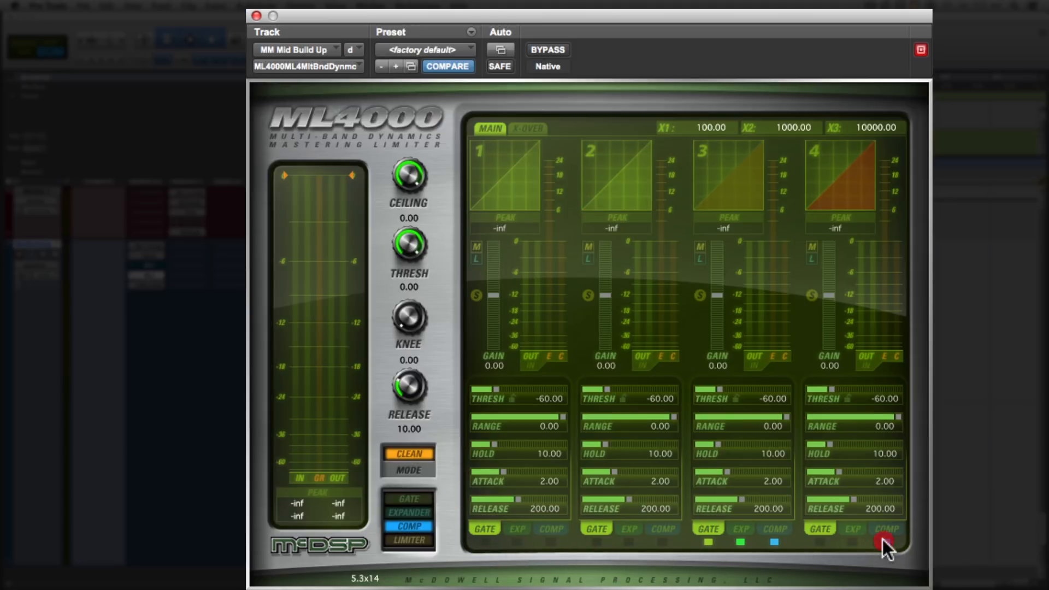
# - Disable the expander and gate on band 3 and show that band's compressor settings
pyautogui.click(740, 541)
pyautogui.click(708, 542)
pyautogui.click(776, 528)
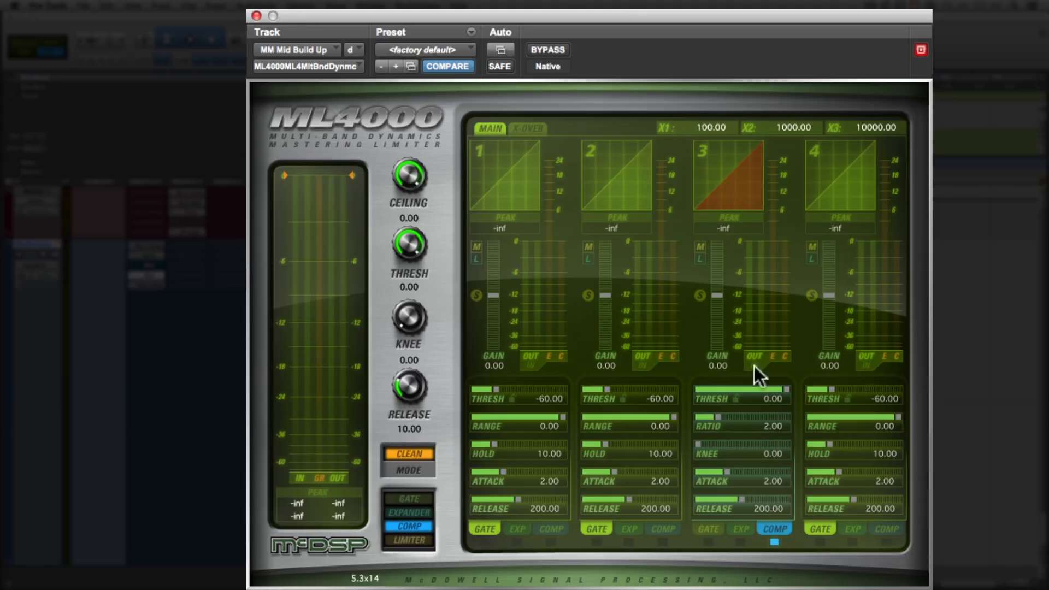
# - Solo band 3 in the crossover view and audition shifting its lower crossover X2 during playback, resetting it to 1000.00
pyautogui.click(525, 127)
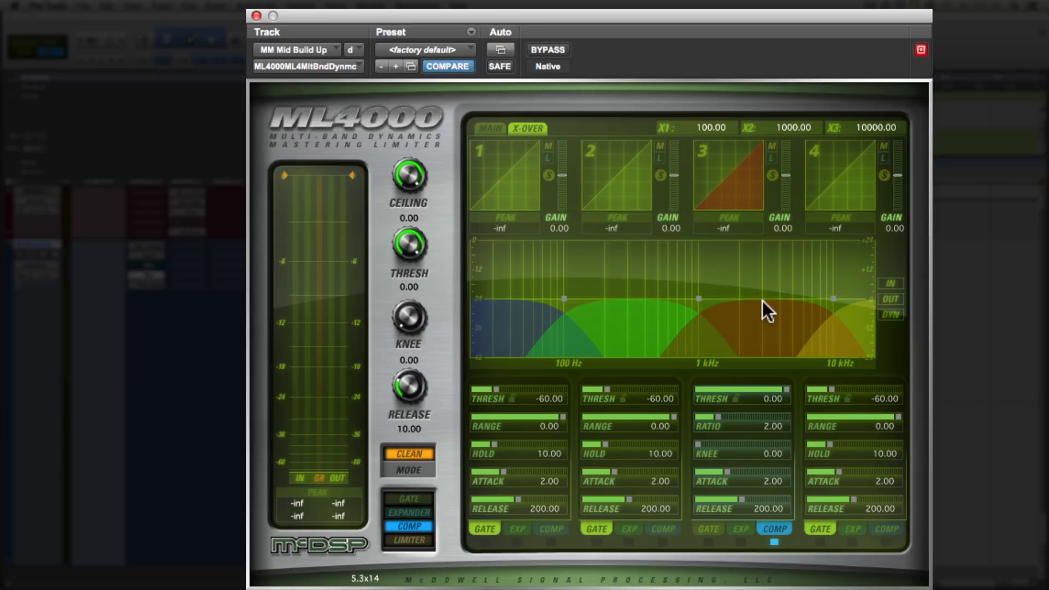
pyautogui.click(771, 172)
pyautogui.press('space')
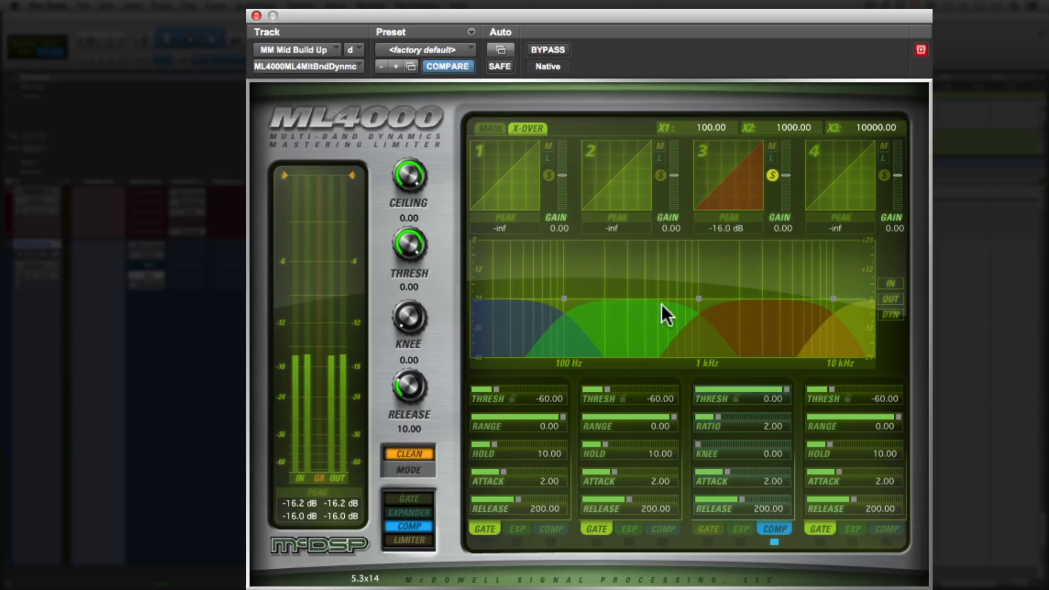
pyautogui.moveTo(697, 298)
pyautogui.mouseDown()
pyautogui.moveTo(624, 298)
pyautogui.moveTo(729, 274)
pyautogui.moveTo(696, 297)
pyautogui.mouseUp()
pyautogui.keyDown('alt'); pyautogui.click(697, 297); pyautogui.keyUp('alt')
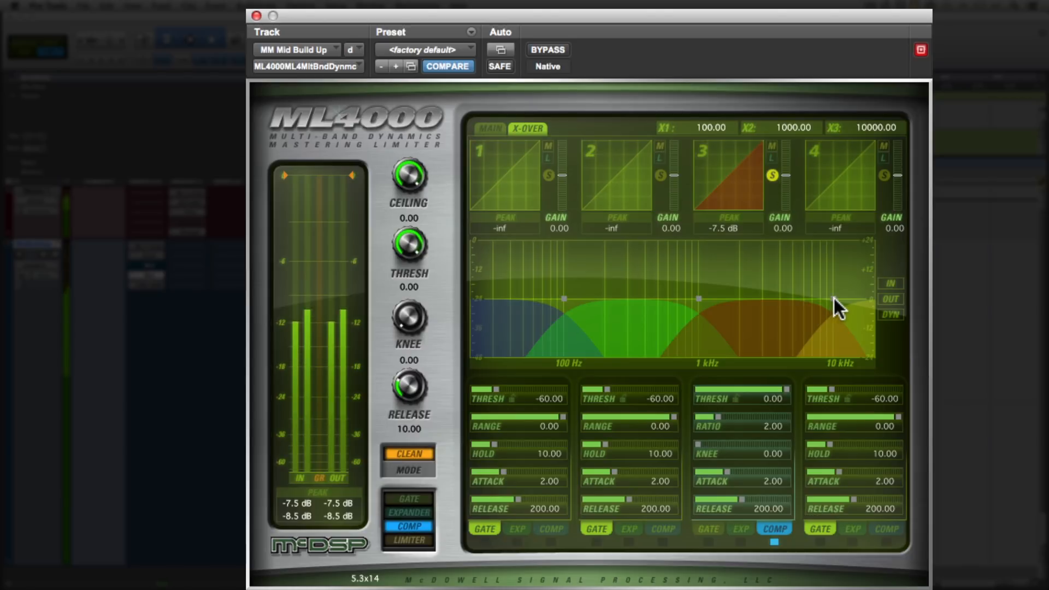
# - Lower band 3's upper crossover X3 to 7002.41, stop playback and take the band out of solo
pyautogui.moveTo(833, 297)
pyautogui.mouseDown()
pyautogui.moveTo(775, 303)
pyautogui.moveTo(827, 295)
pyautogui.moveTo(812, 299)
pyautogui.mouseUp()
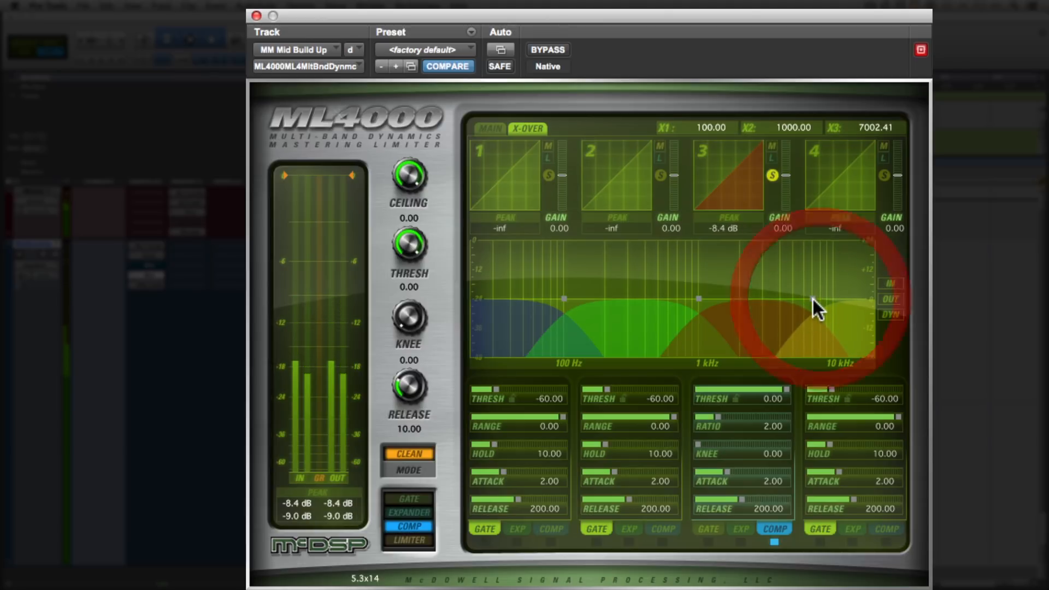
pyautogui.press('space')
pyautogui.click(813, 300)
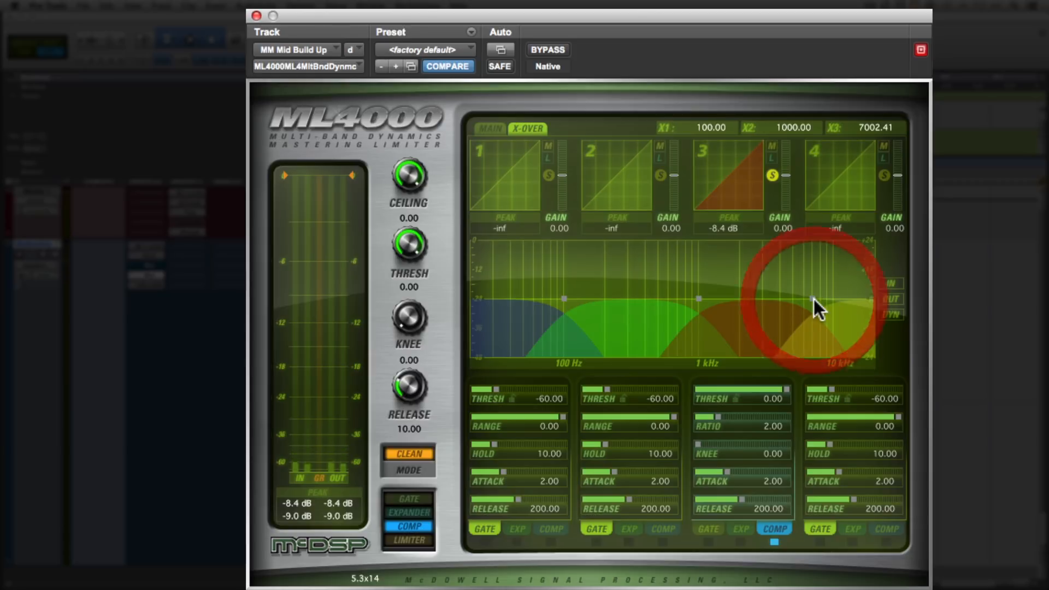
pyautogui.moveTo(812, 297); pyautogui.dragTo(812, 300)
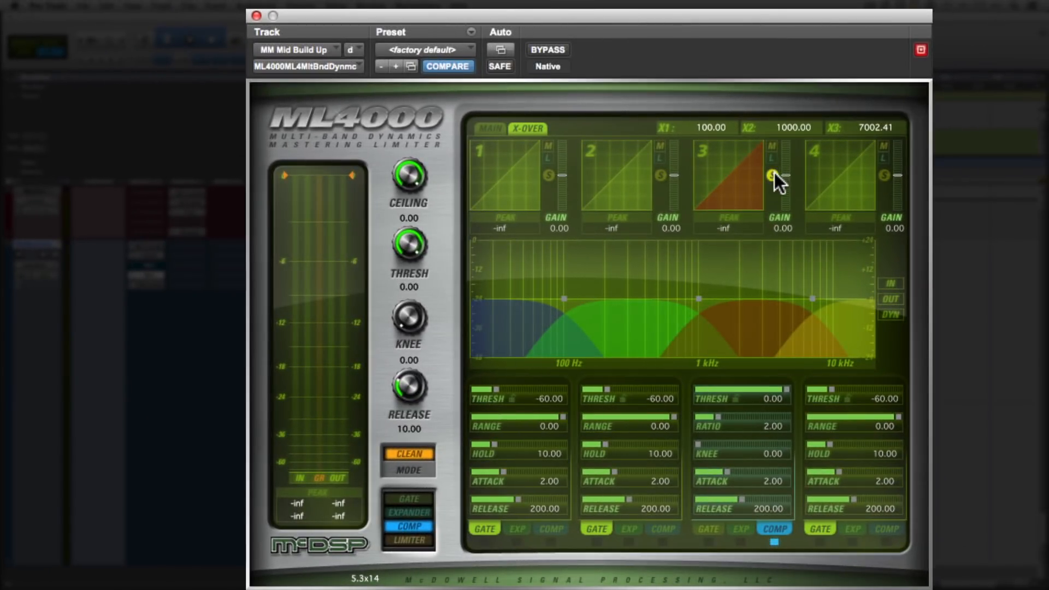
pyautogui.click(772, 175)
# - Set band 3's compressor to knee 100, ratio 1.71, attack 0.20 and threshold -12.96, and compare it with bypass
pyautogui.click(496, 126)
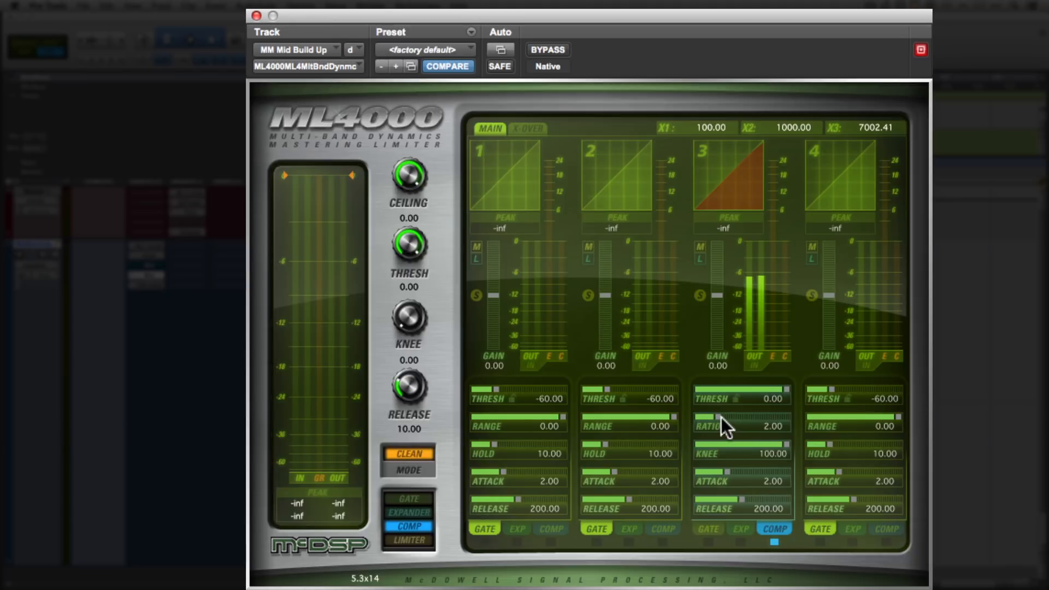
pyautogui.moveTo(716, 416); pyautogui.dragTo(713, 416)
pyautogui.moveTo(728, 472); pyautogui.dragTo(694, 473)
pyautogui.moveTo(785, 388); pyautogui.dragTo(761, 391)
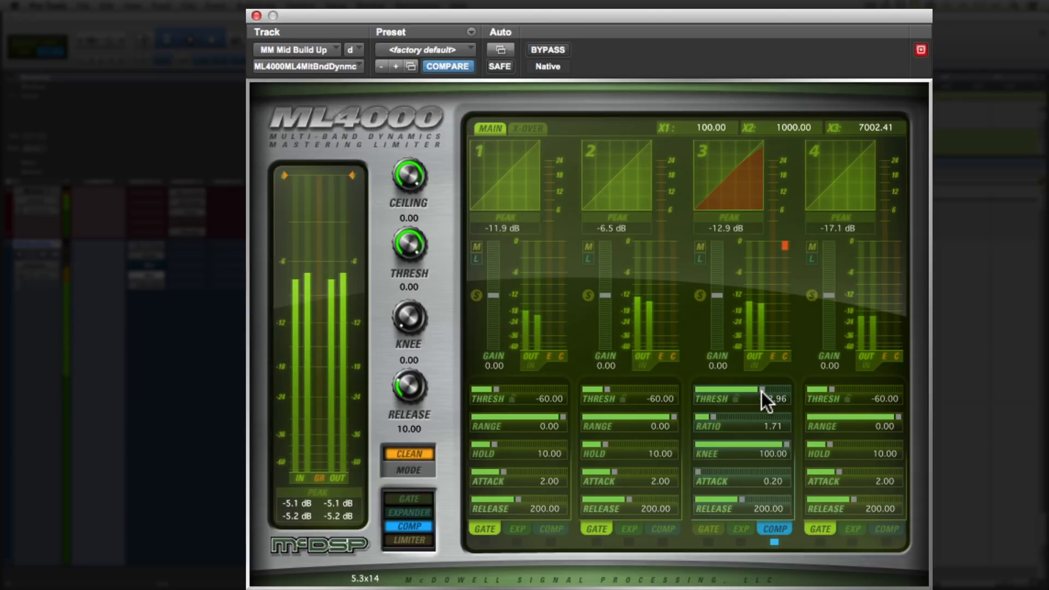
pyautogui.click(761, 392)
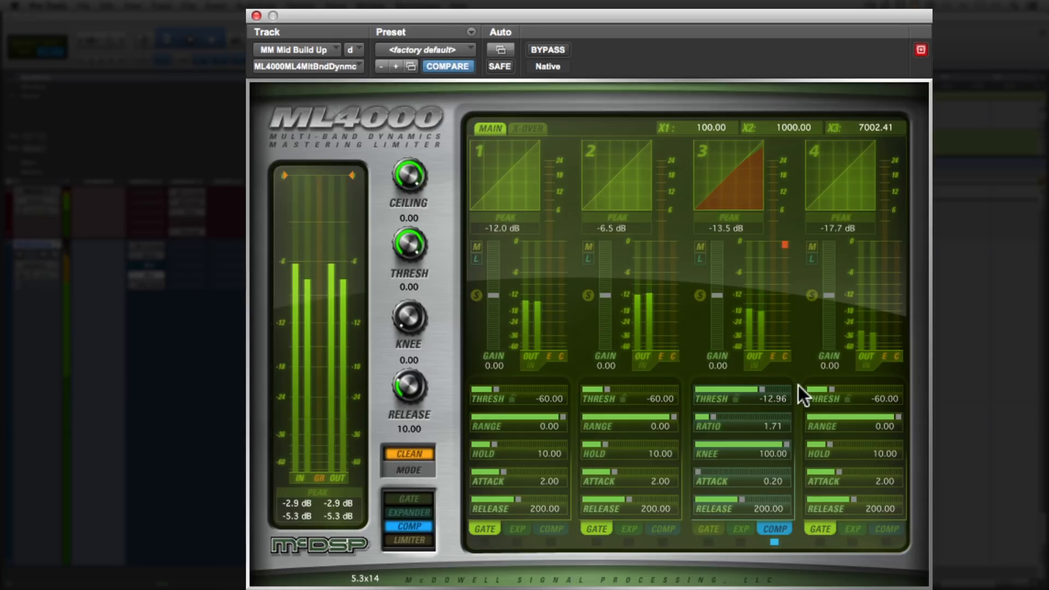
pyautogui.click(542, 48)
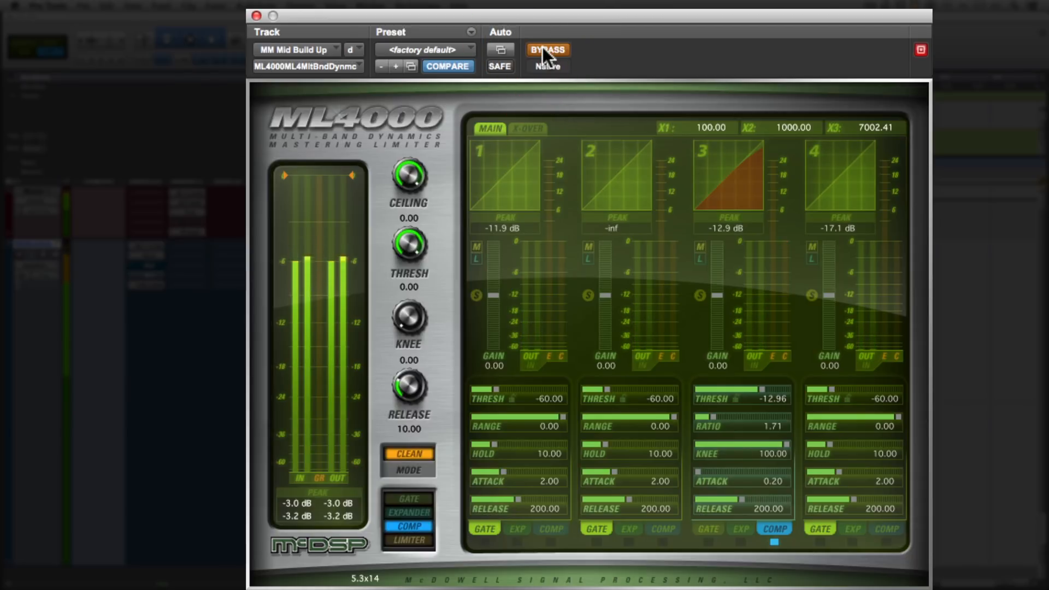
pyautogui.click(543, 48)
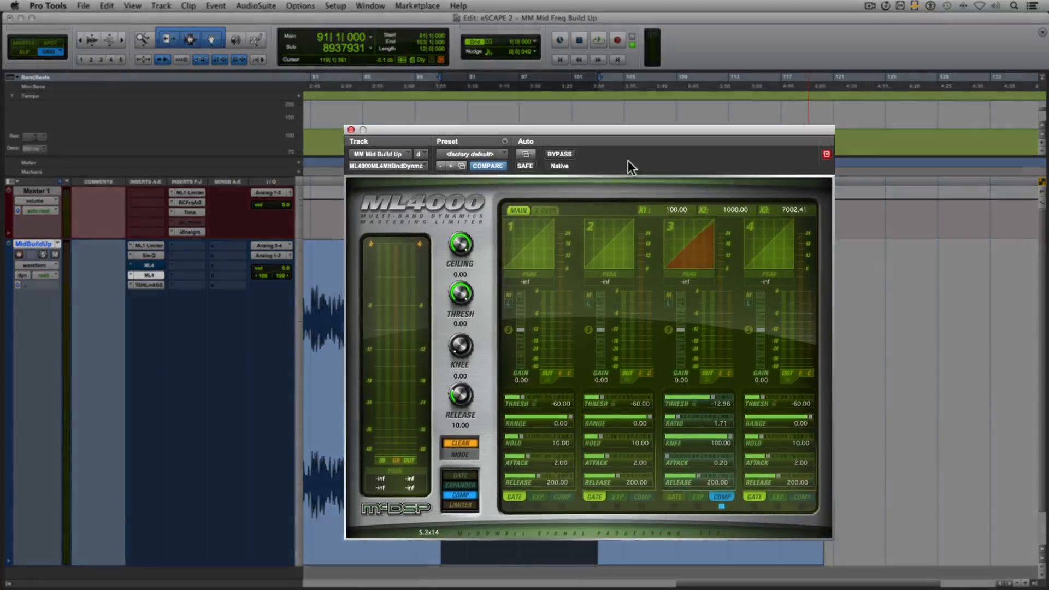
# - Raise band 3's gain to 0.96 and compare the result with the bypassed signal
pyautogui.click(570, 182)
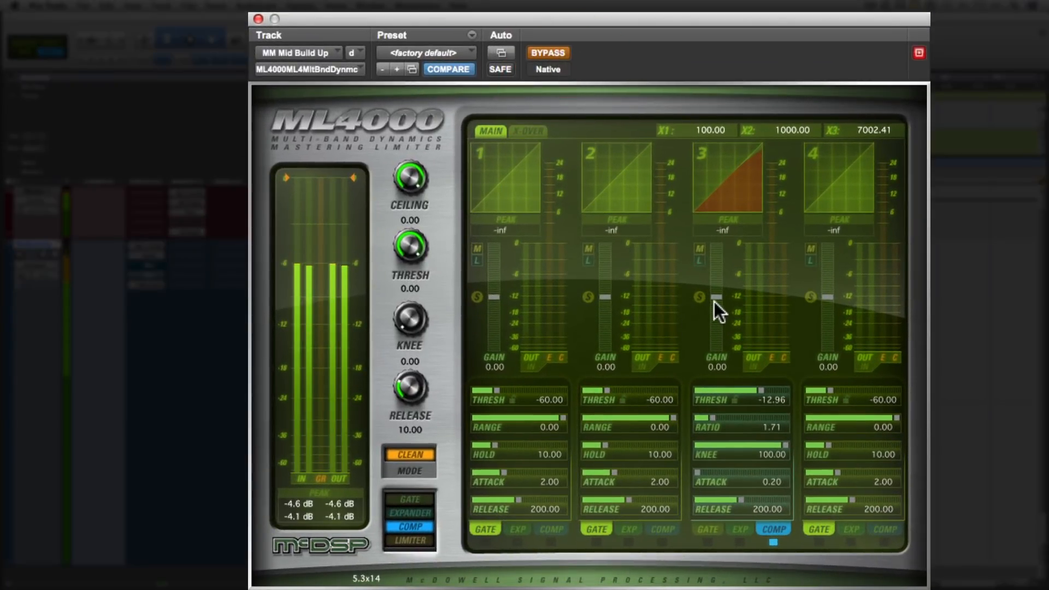
pyautogui.moveTo(715, 298); pyautogui.dragTo(716, 293)
pyautogui.click(550, 53)
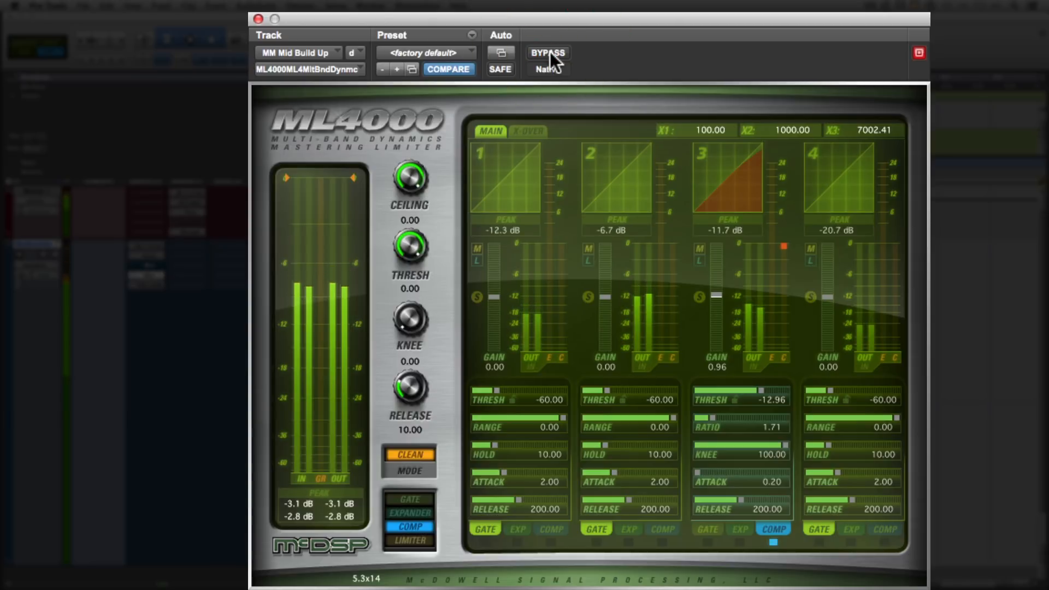
pyautogui.click(549, 52)
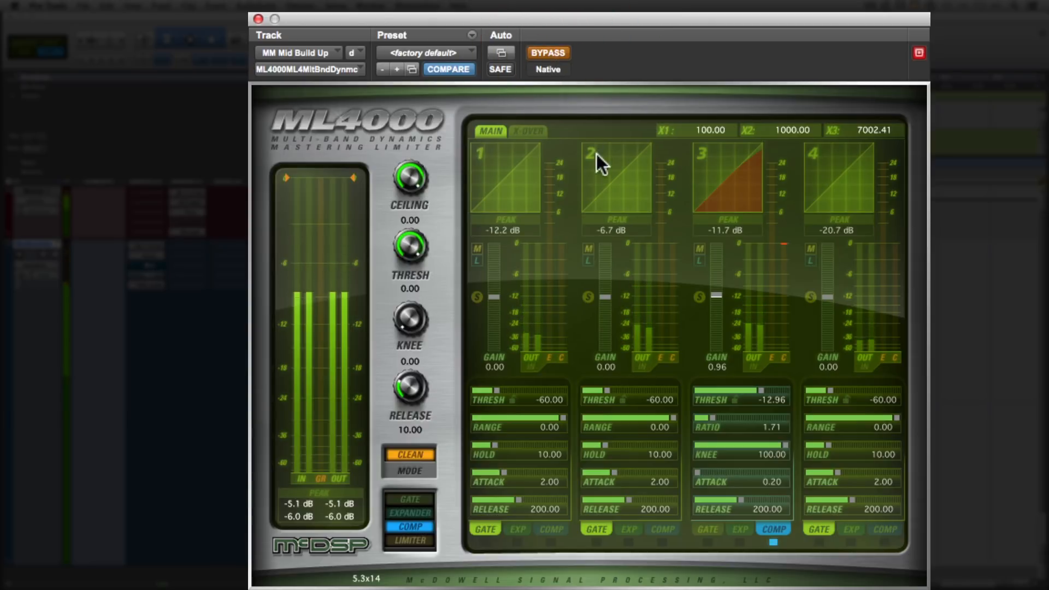
# - Raise band 3's gain to 1.92 and compare the result with the bypassed signal
pyautogui.moveTo(712, 294); pyautogui.dragTo(714, 290)
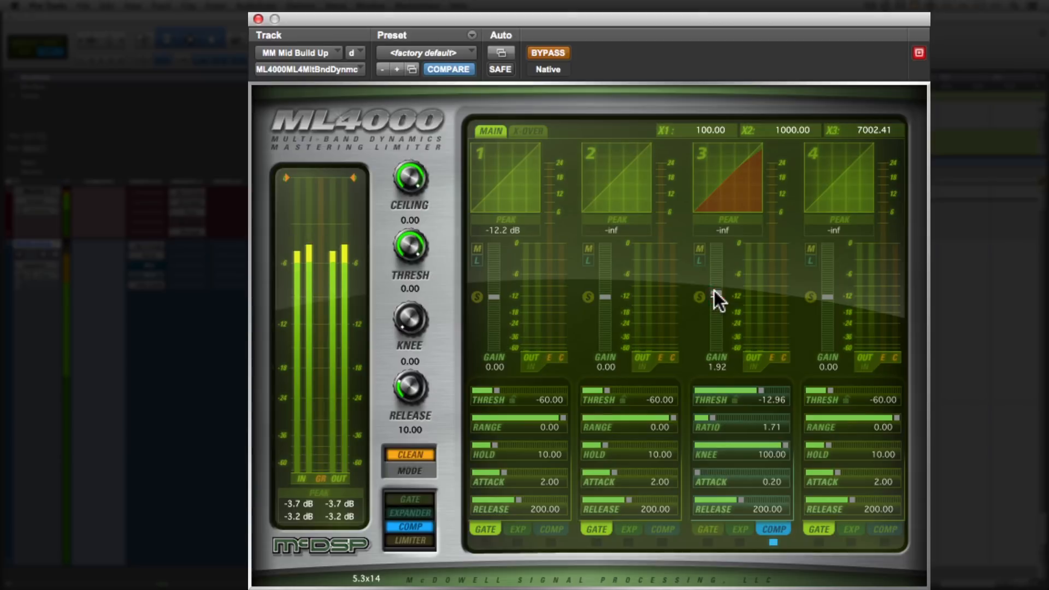
pyautogui.click(542, 51)
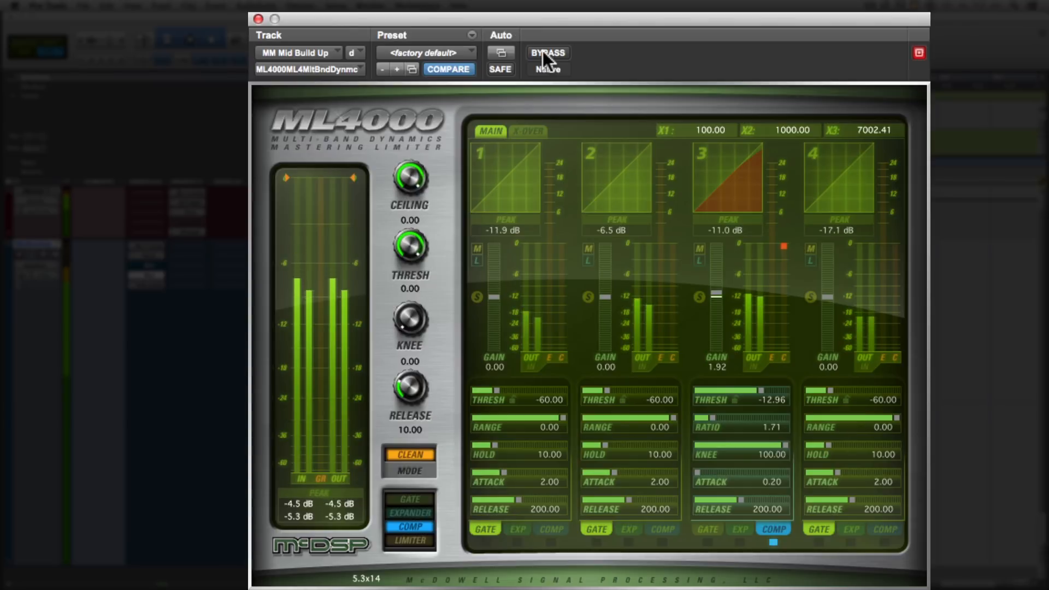
pyautogui.click(543, 50)
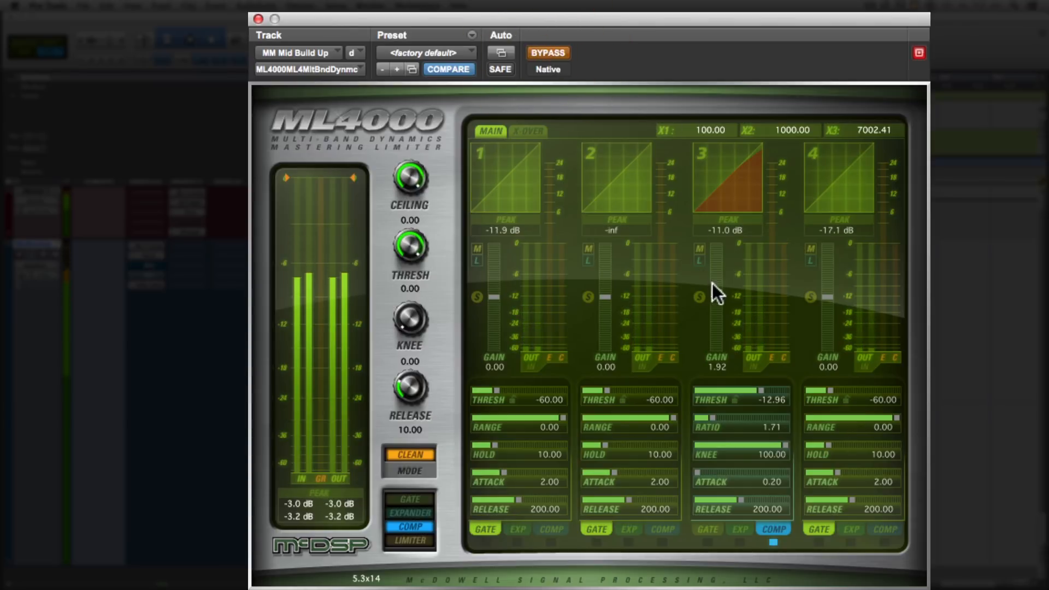
# - Try band 3 gains of 2.88 and 2.40, comparing the processed sound with bypass
pyautogui.moveTo(716, 293); pyautogui.dragTo(719, 290)
pyautogui.click(545, 50)
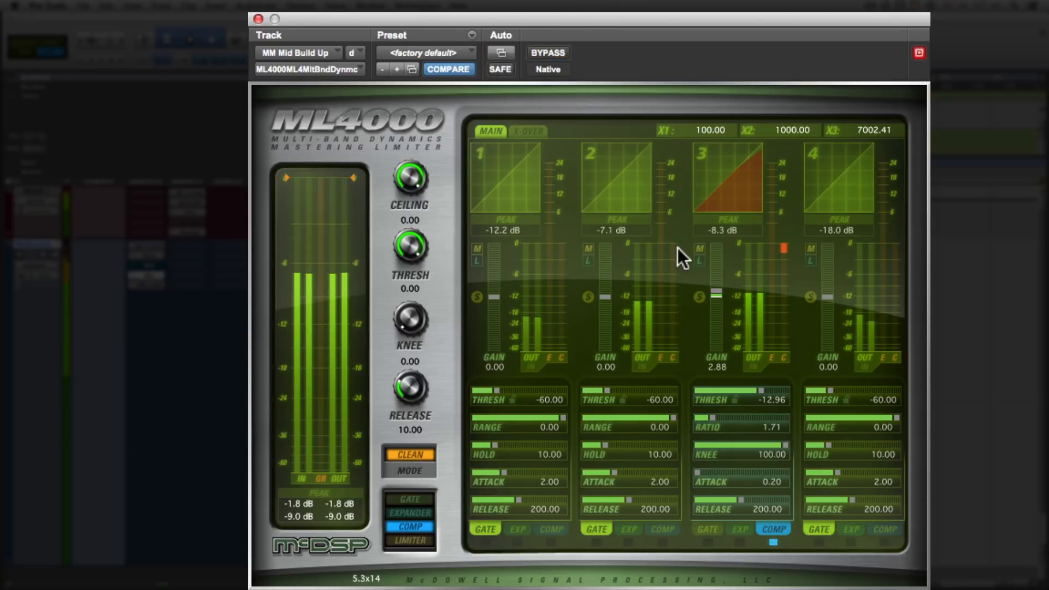
pyautogui.click(719, 291)
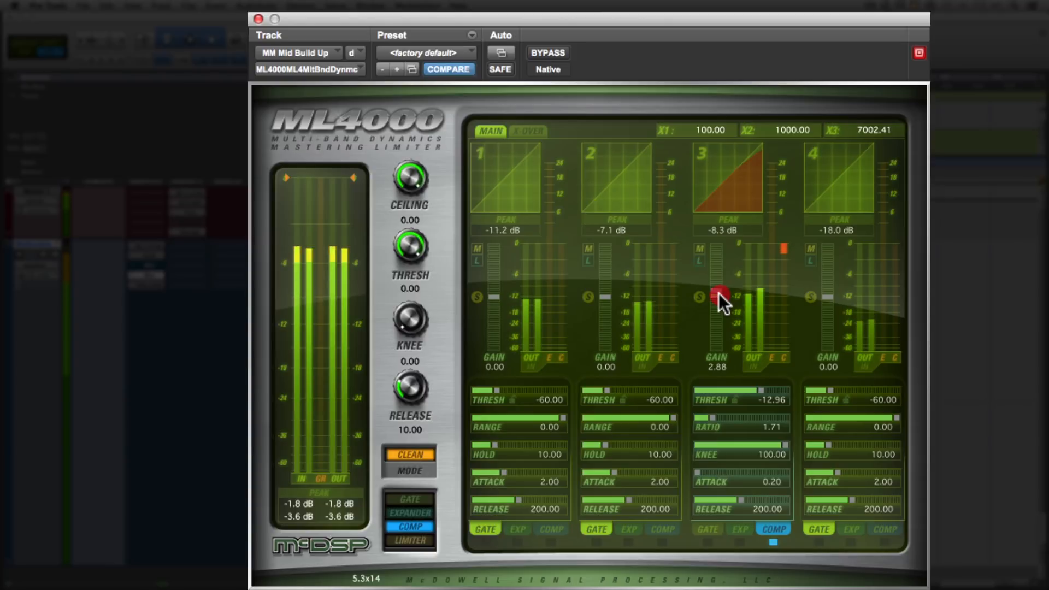
pyautogui.click(716, 293)
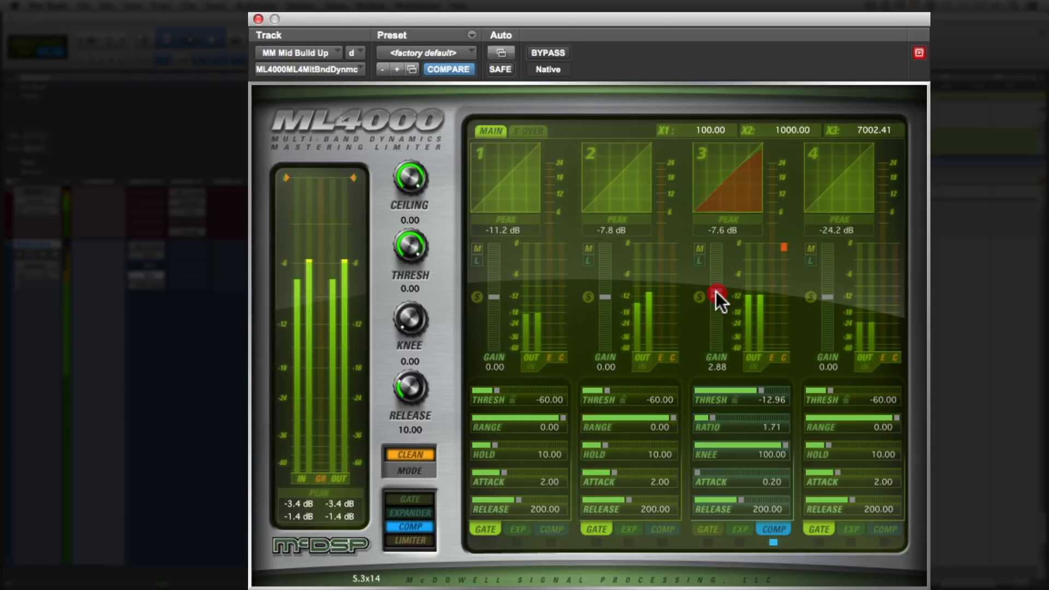
pyautogui.click(714, 293)
pyautogui.moveTo(715, 293); pyautogui.dragTo(715, 293)
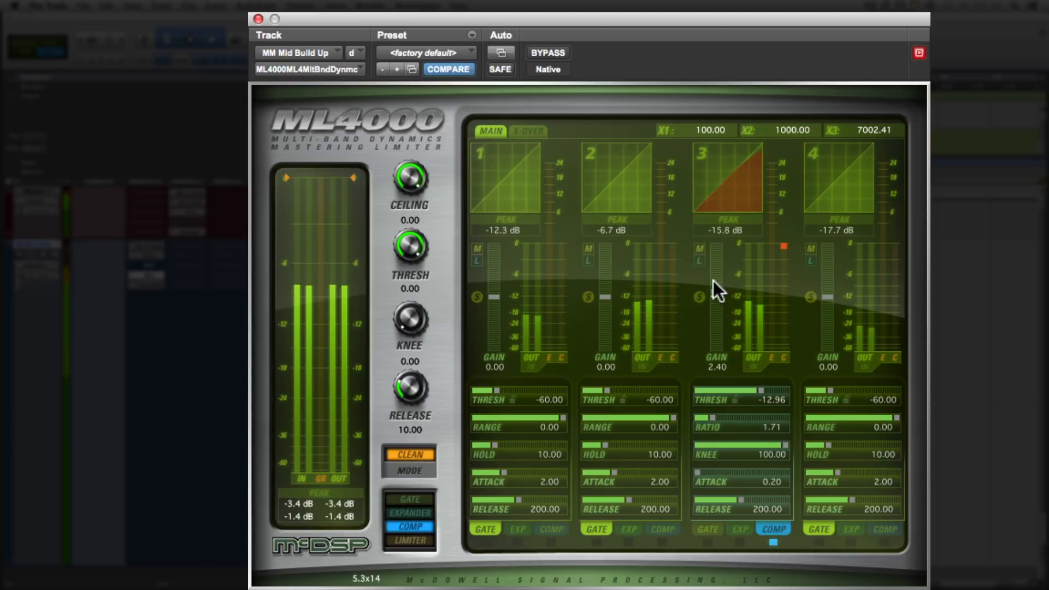
pyautogui.click(549, 53)
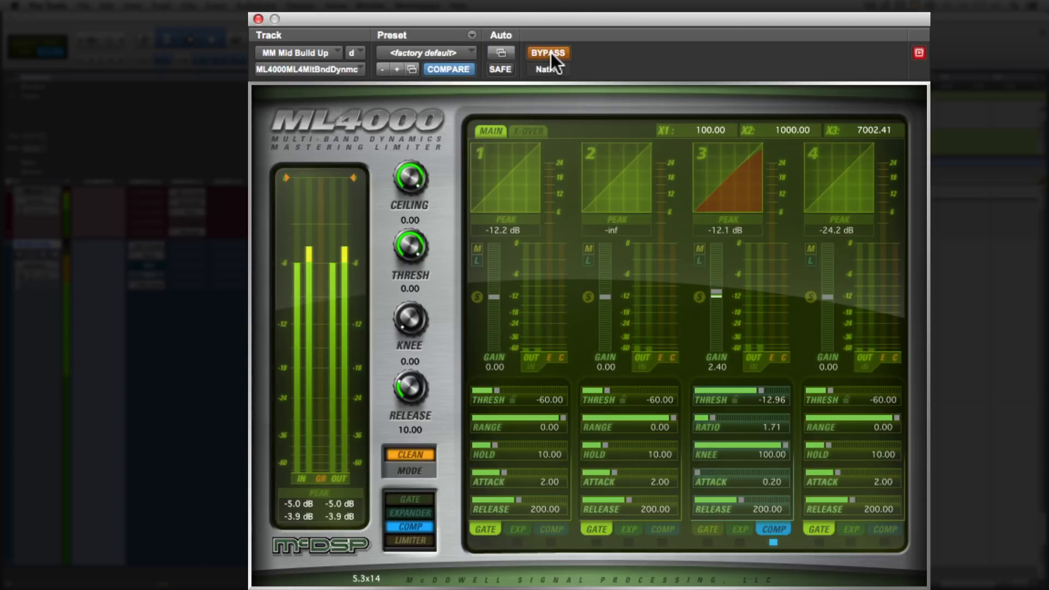
pyautogui.click(551, 53)
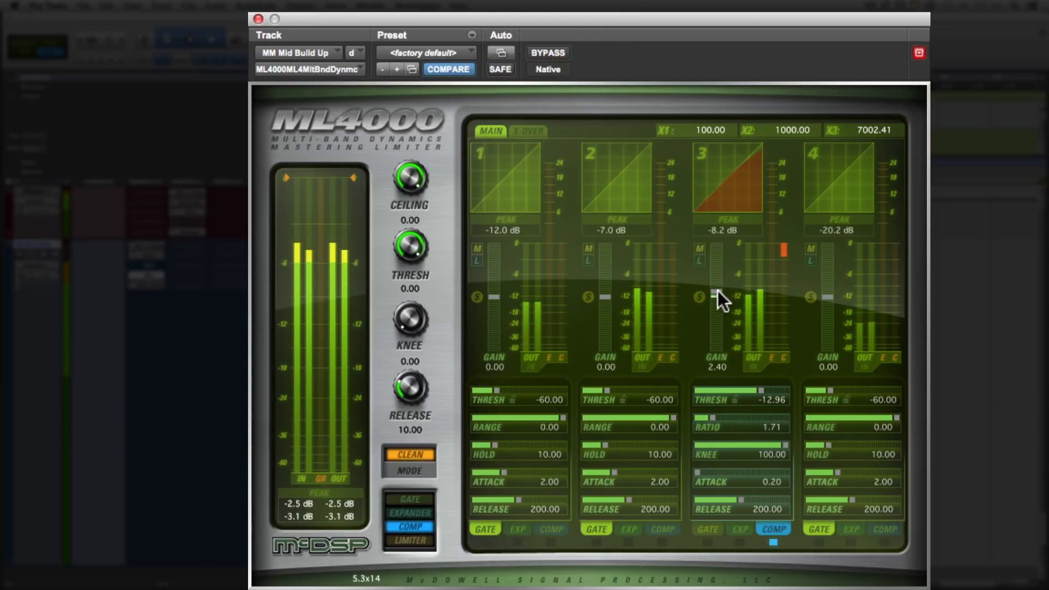
# - Lower band 3's gain back to 1.92 and compare the processed sound with bypass
pyautogui.moveTo(717, 290); pyautogui.dragTo(716, 291)
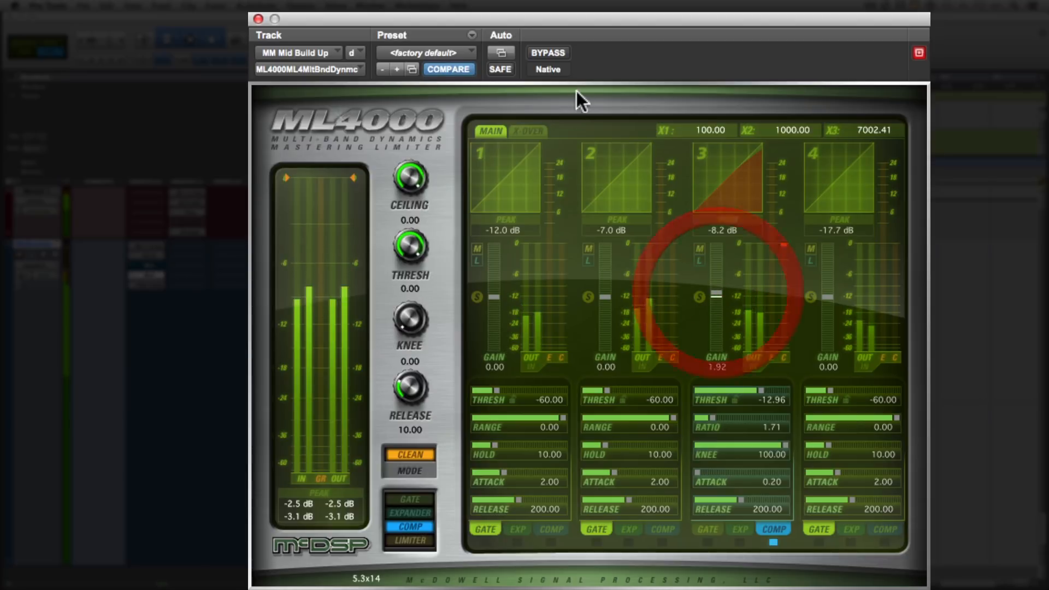
pyautogui.click(546, 52)
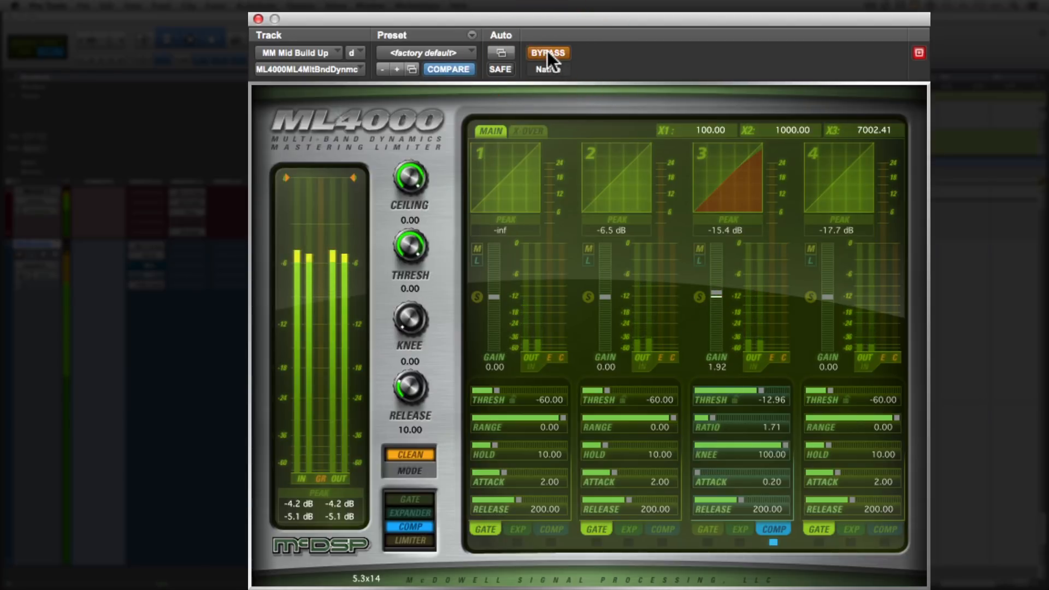
pyautogui.click(546, 52)
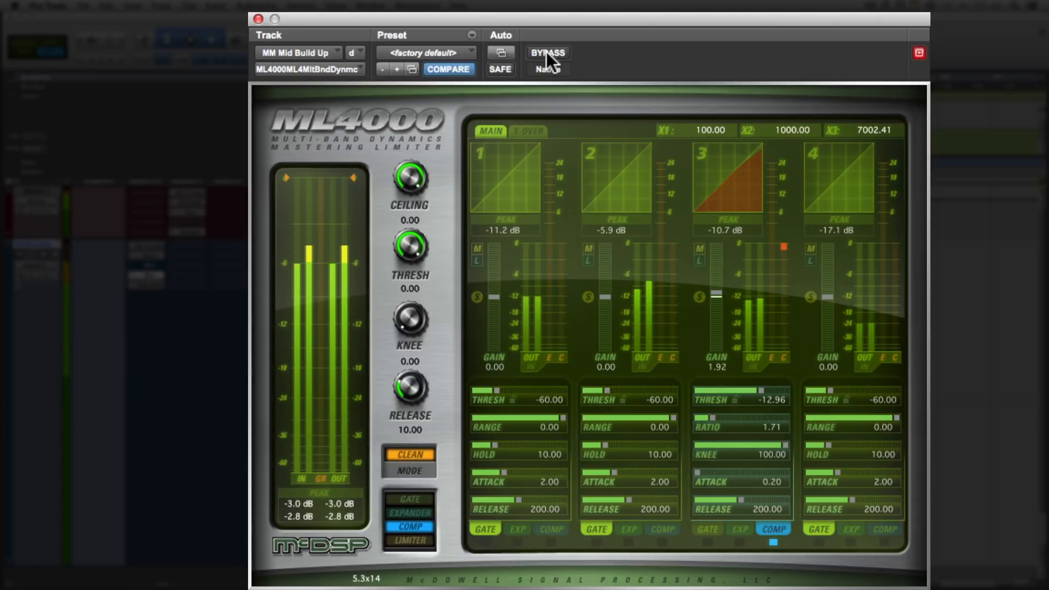
pyautogui.click(547, 52)
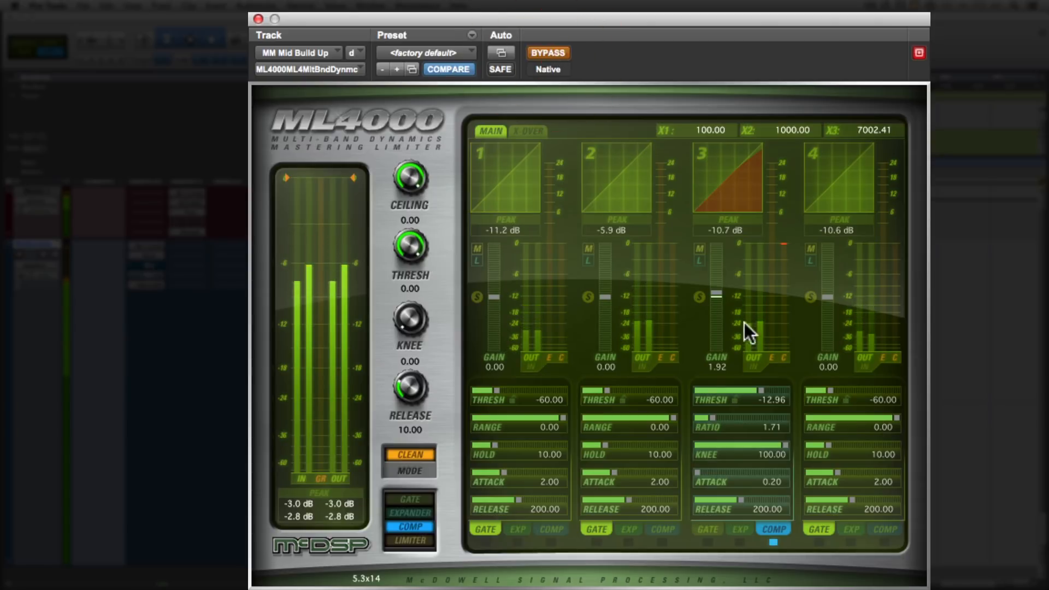
# - Settle band 3's threshold at -12.96 and compare the compression with bypass repeatedly, finishing with the processing active
pyautogui.click(765, 388)
pyautogui.moveTo(764, 388)
pyautogui.mouseDown()
pyautogui.moveTo(747, 392)
pyautogui.moveTo(758, 390)
pyautogui.mouseUp()
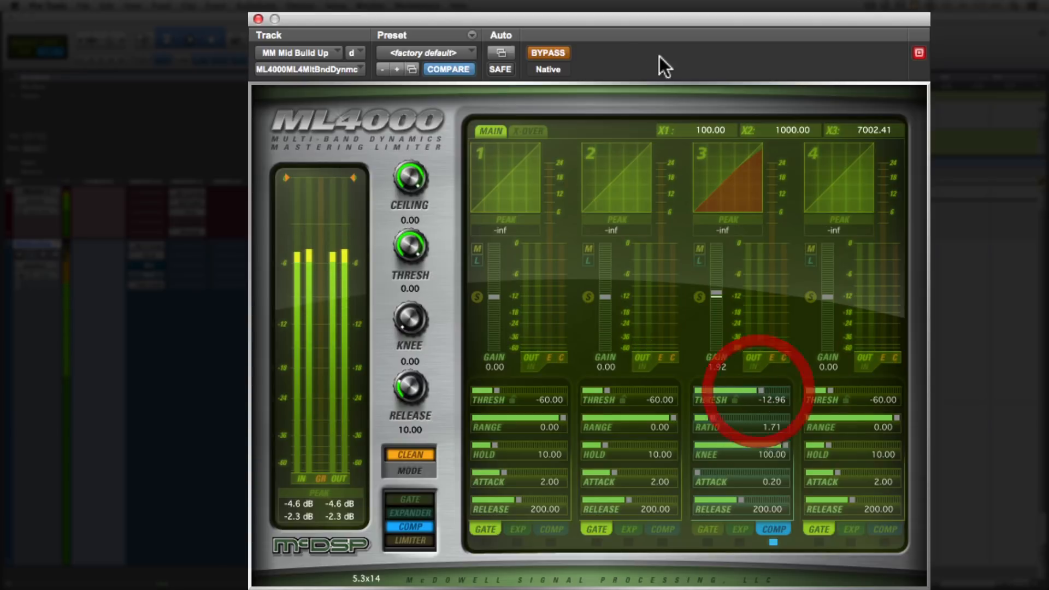
pyautogui.click(554, 52)
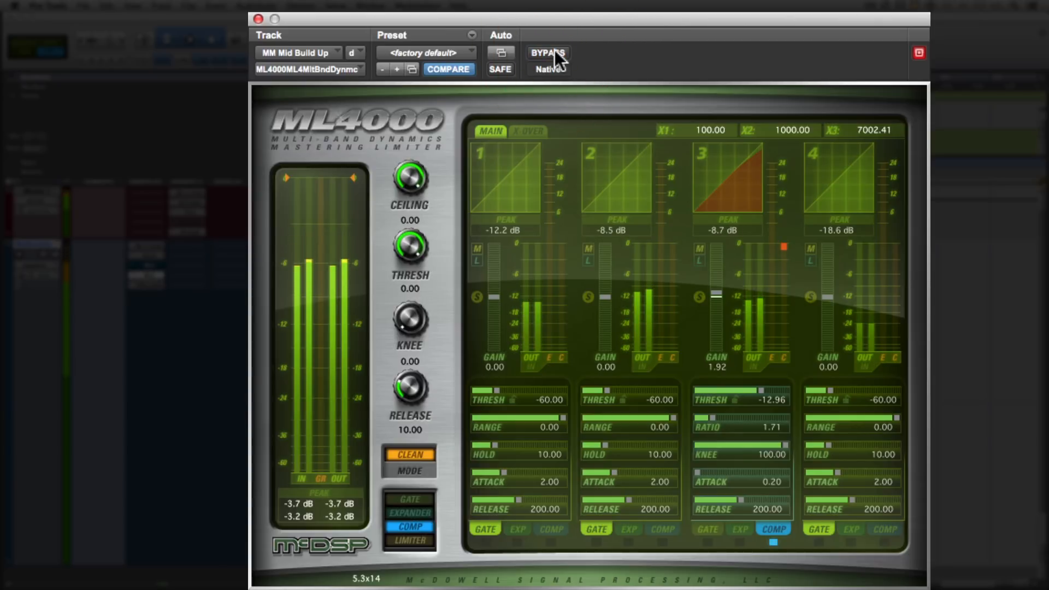
pyautogui.click(548, 53)
pyautogui.click(555, 50)
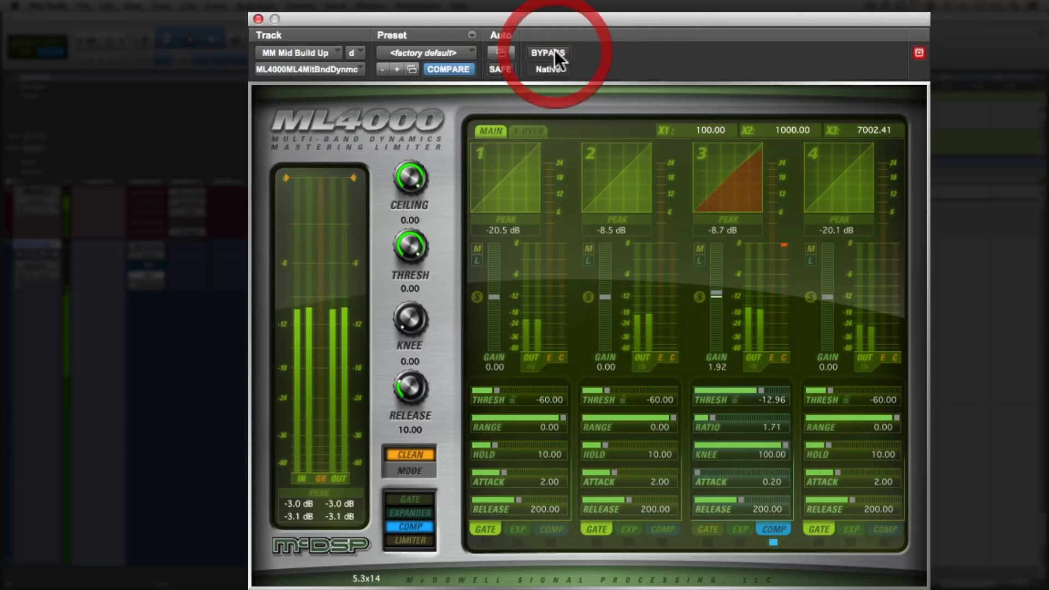
pyautogui.click(555, 51)
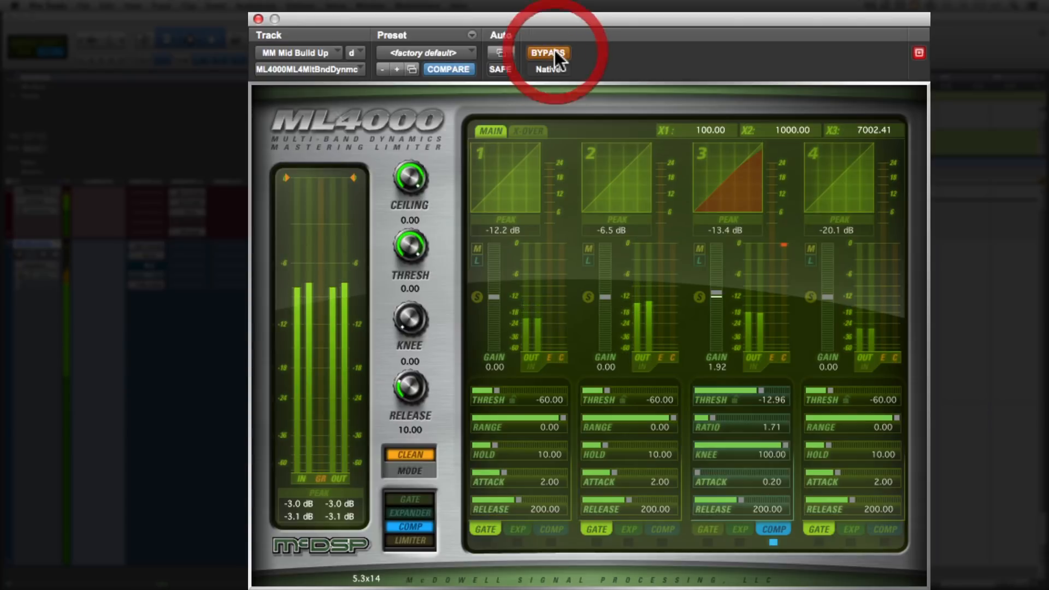
pyautogui.click(555, 50)
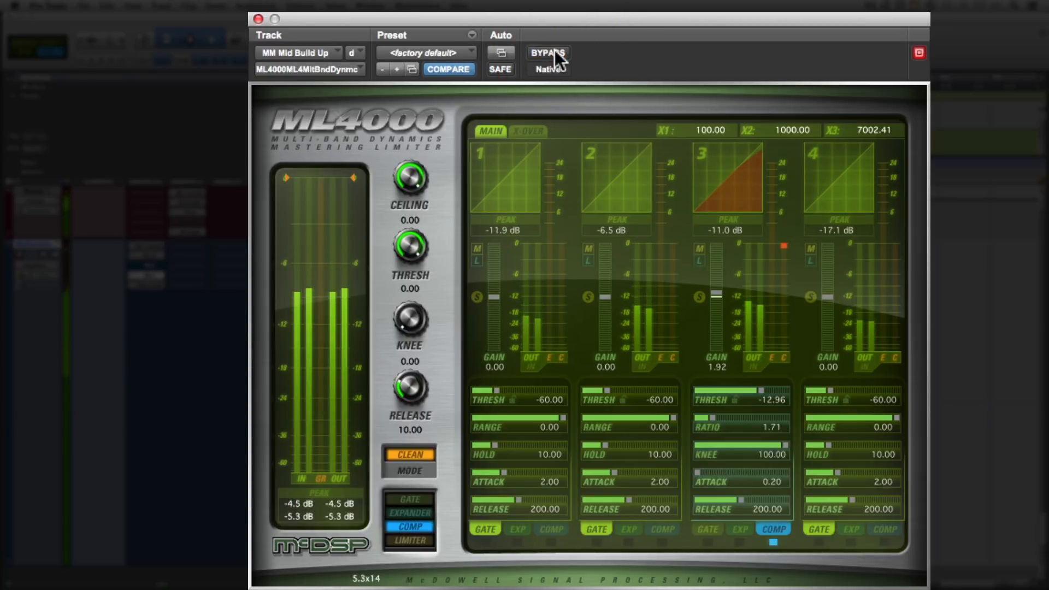